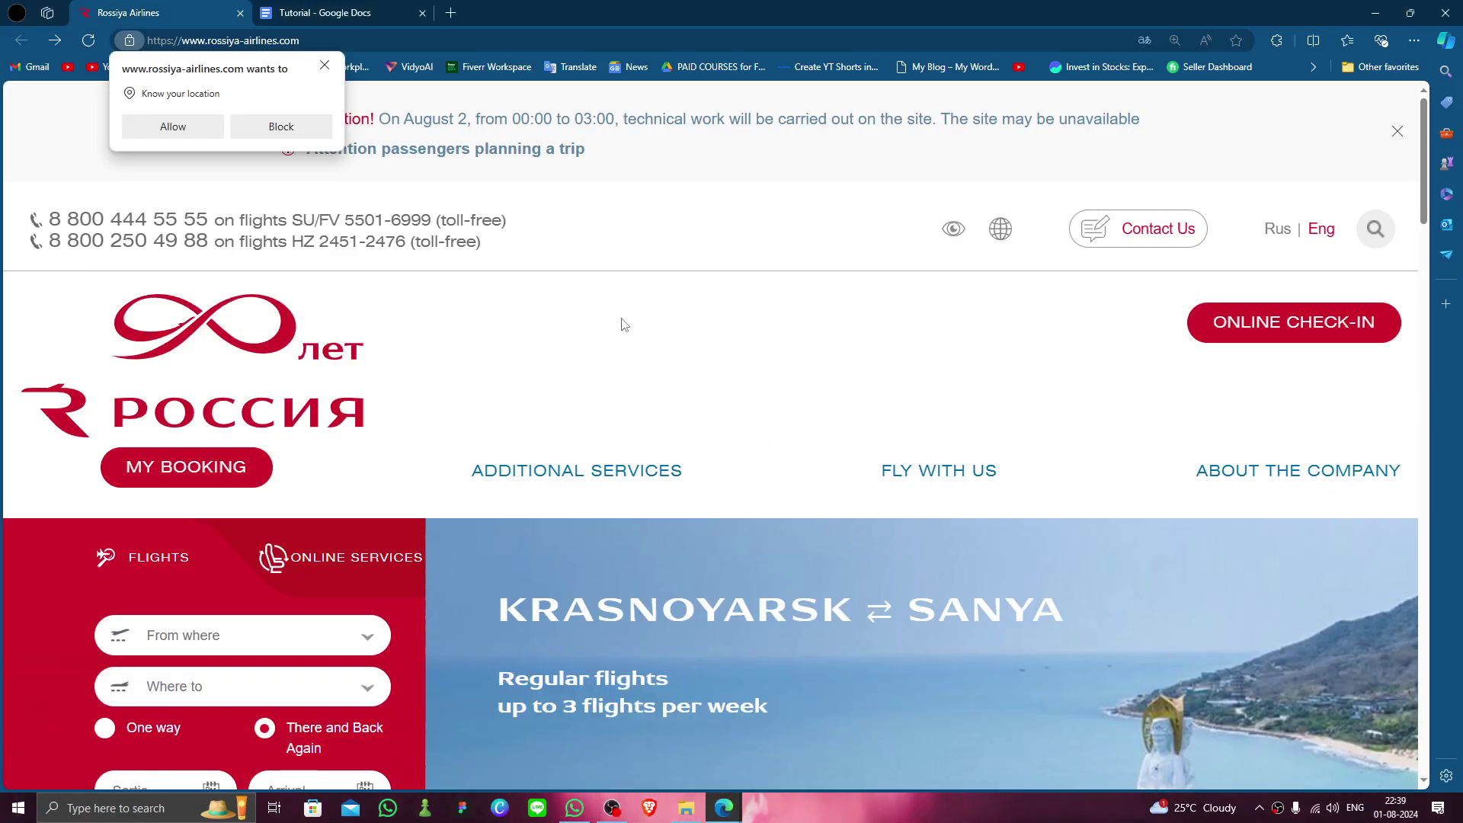
# Close the 'Know your location' popup on the Rossiya Airlines homepage.
pyautogui.click(325, 67)
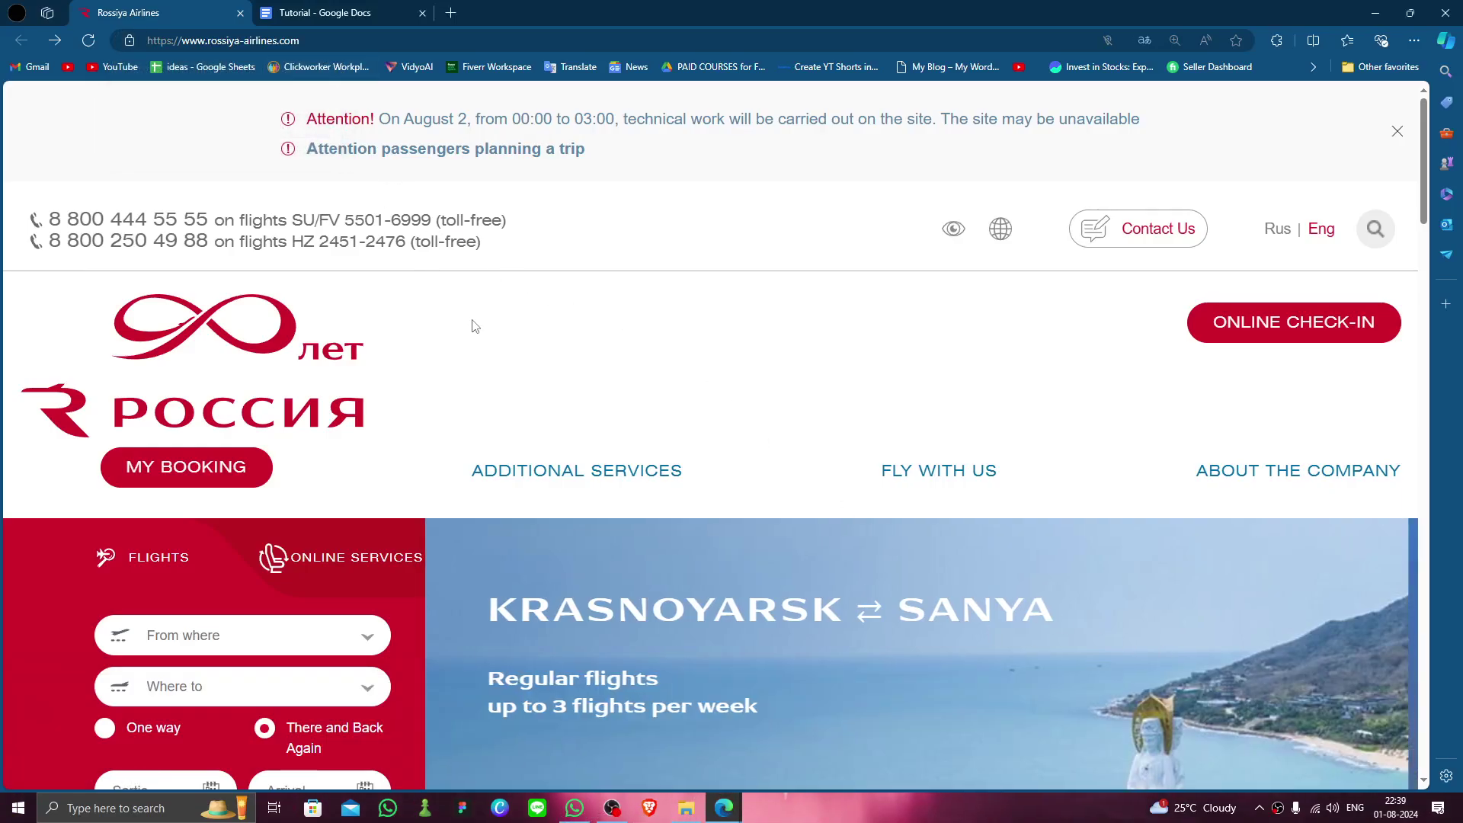
pyautogui.scroll(-1, 474, 327)
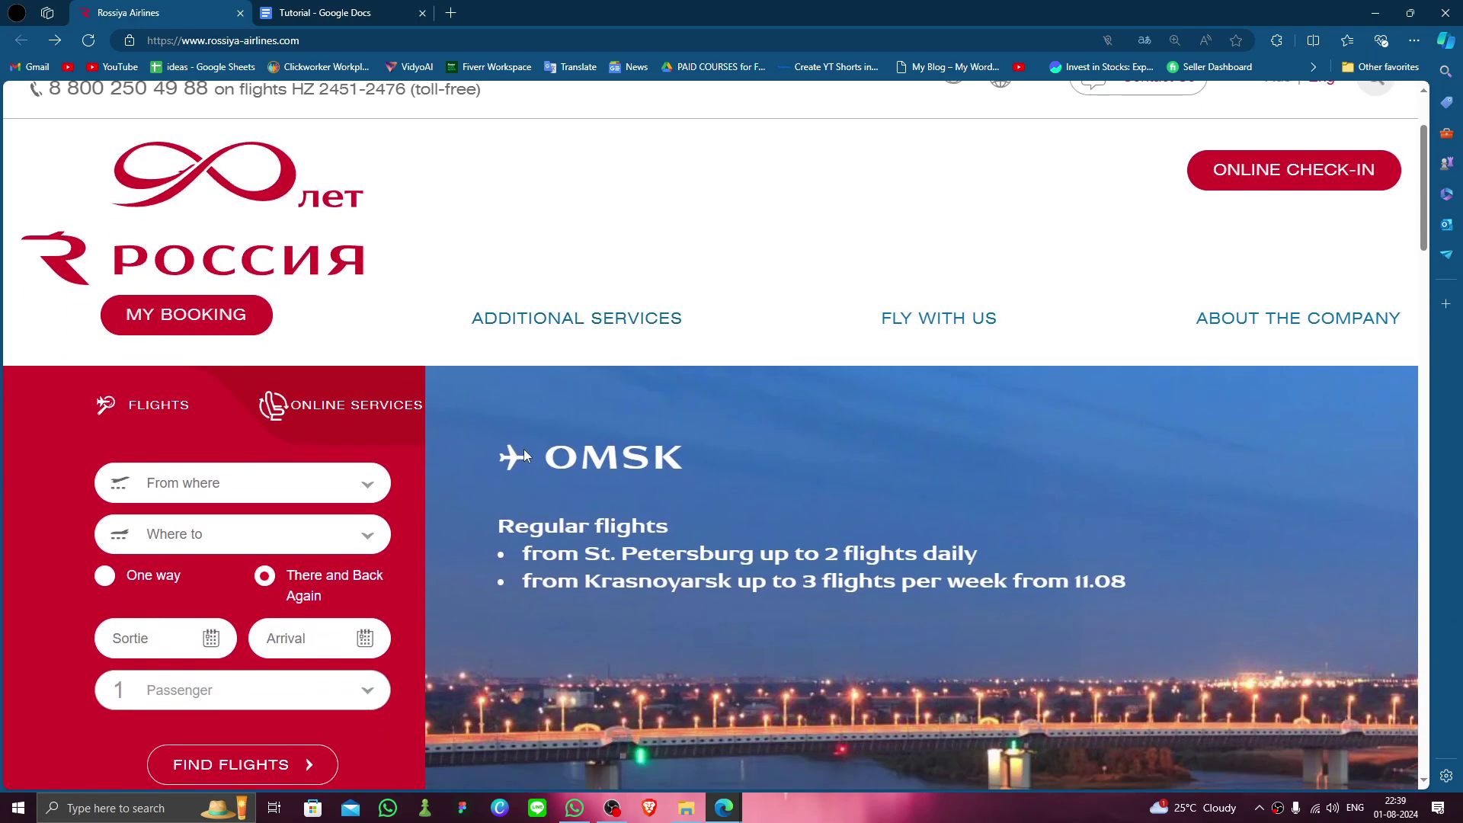
pyautogui.scroll(-2, 521, 447)
pyautogui.scroll(3, 525, 459)
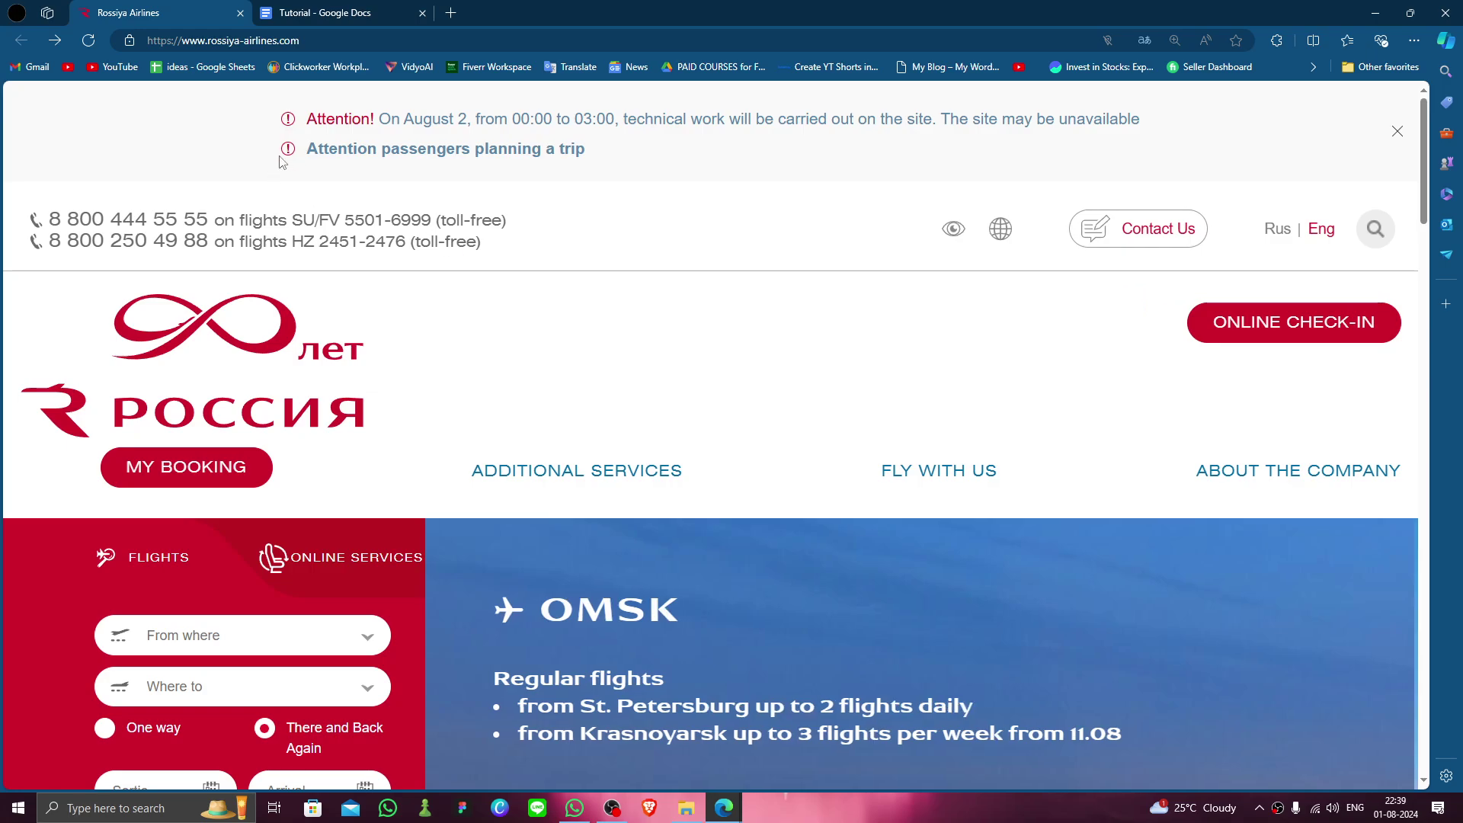
pyautogui.scroll(-3, 538, 351)
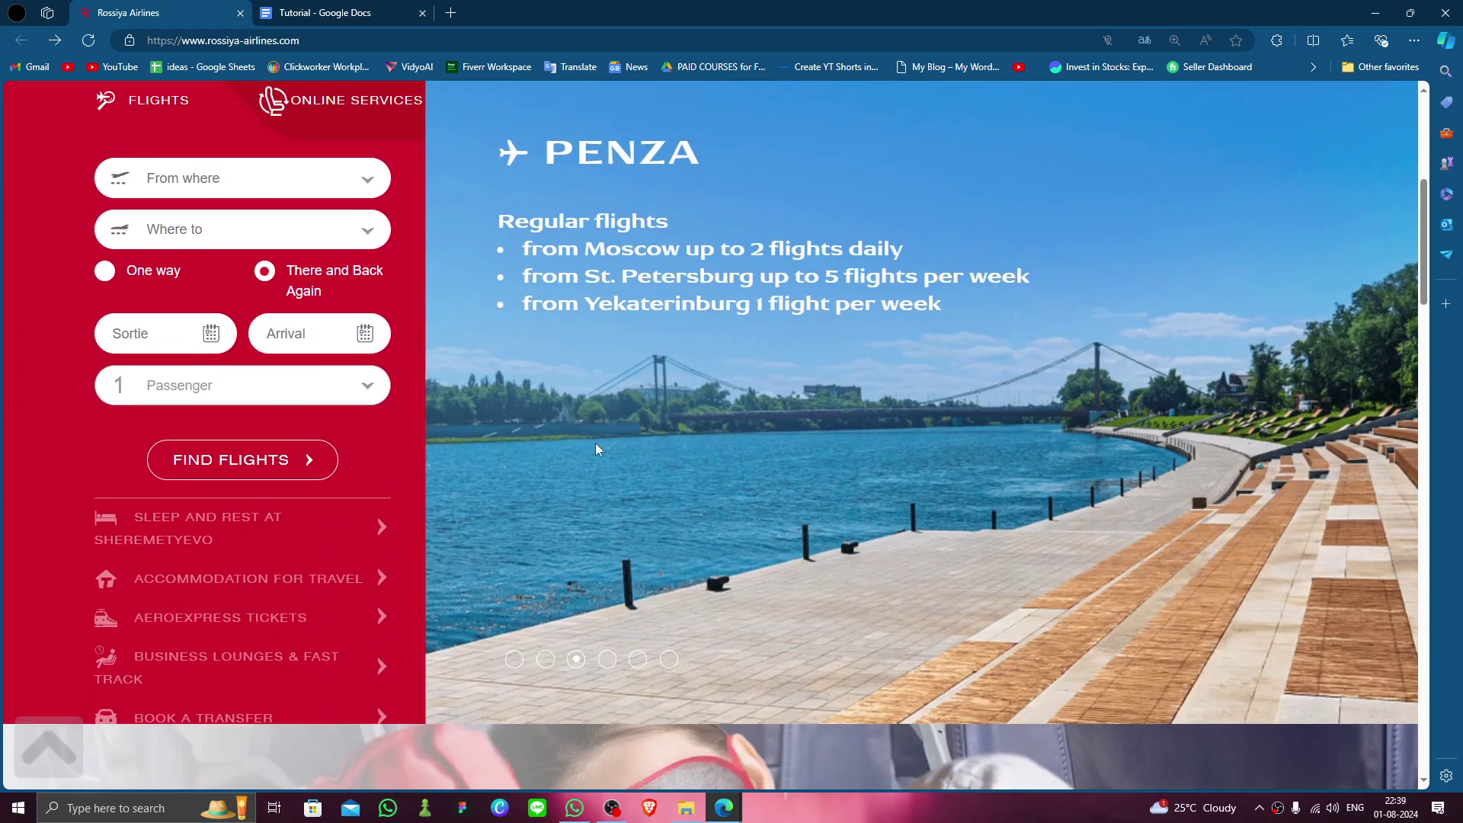
pyautogui.scroll(-2, 589, 438)
pyautogui.scroll(-2, 595, 446)
pyautogui.scroll(-2, 600, 451)
pyautogui.scroll(2, 604, 457)
pyautogui.scroll(3, 603, 454)
pyautogui.scroll(2, 603, 452)
pyautogui.scroll(4, 602, 447)
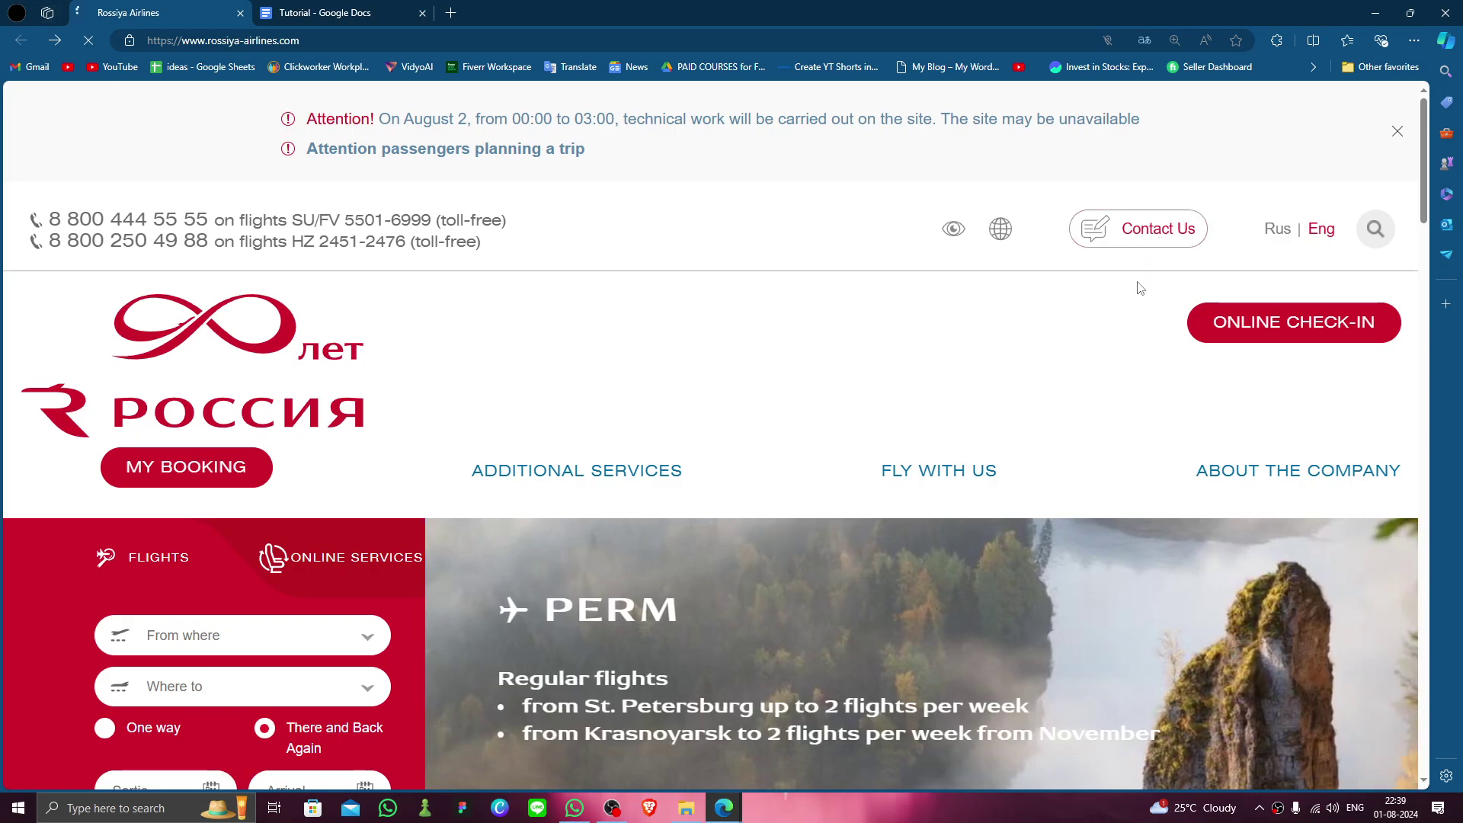
pyautogui.scroll(-2, 687, 526)
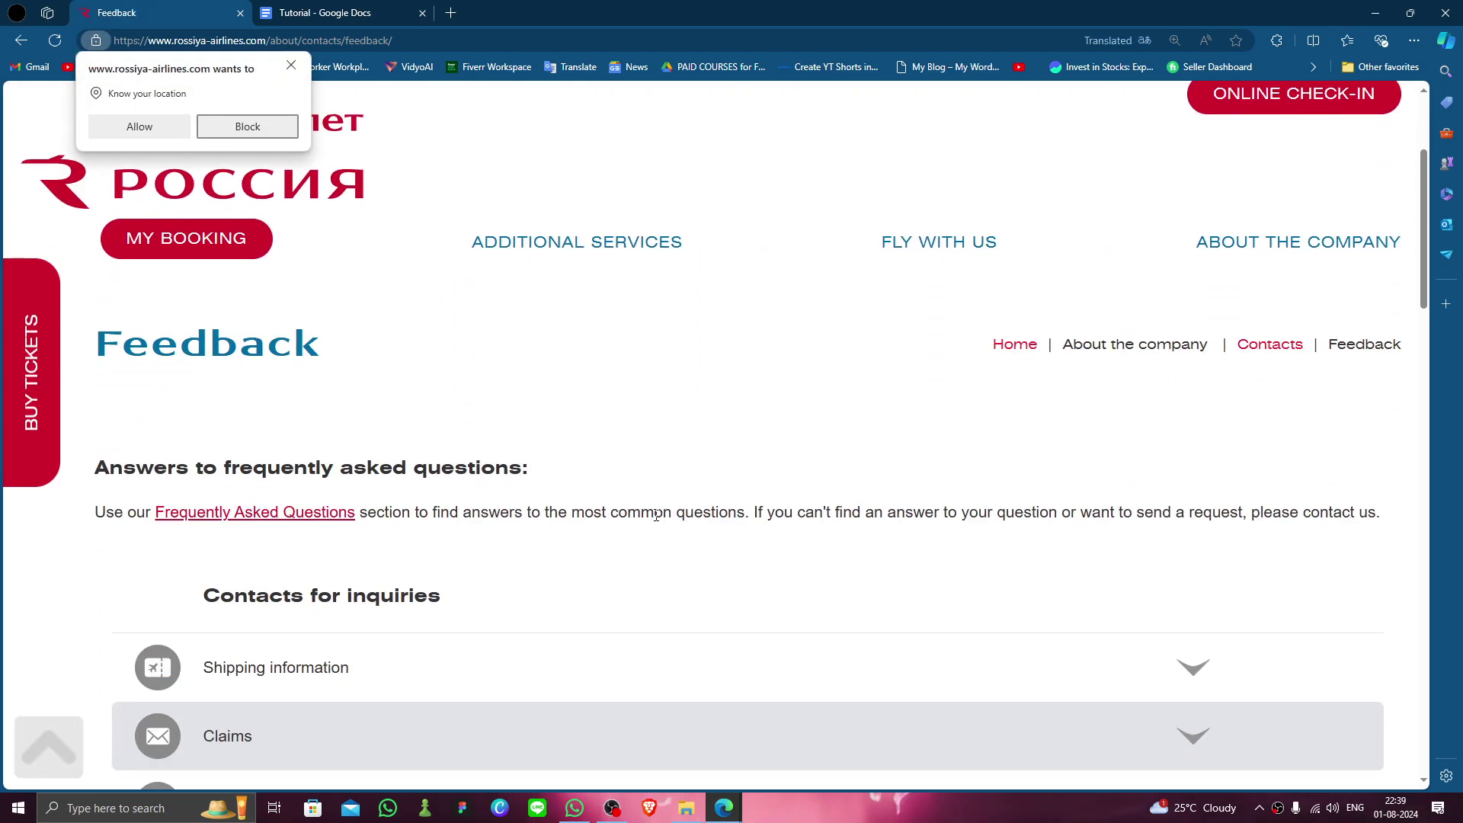
pyautogui.scroll(-1, 552, 467)
# Close the location permission popup on the Feedback page.
pyautogui.click(290, 69)
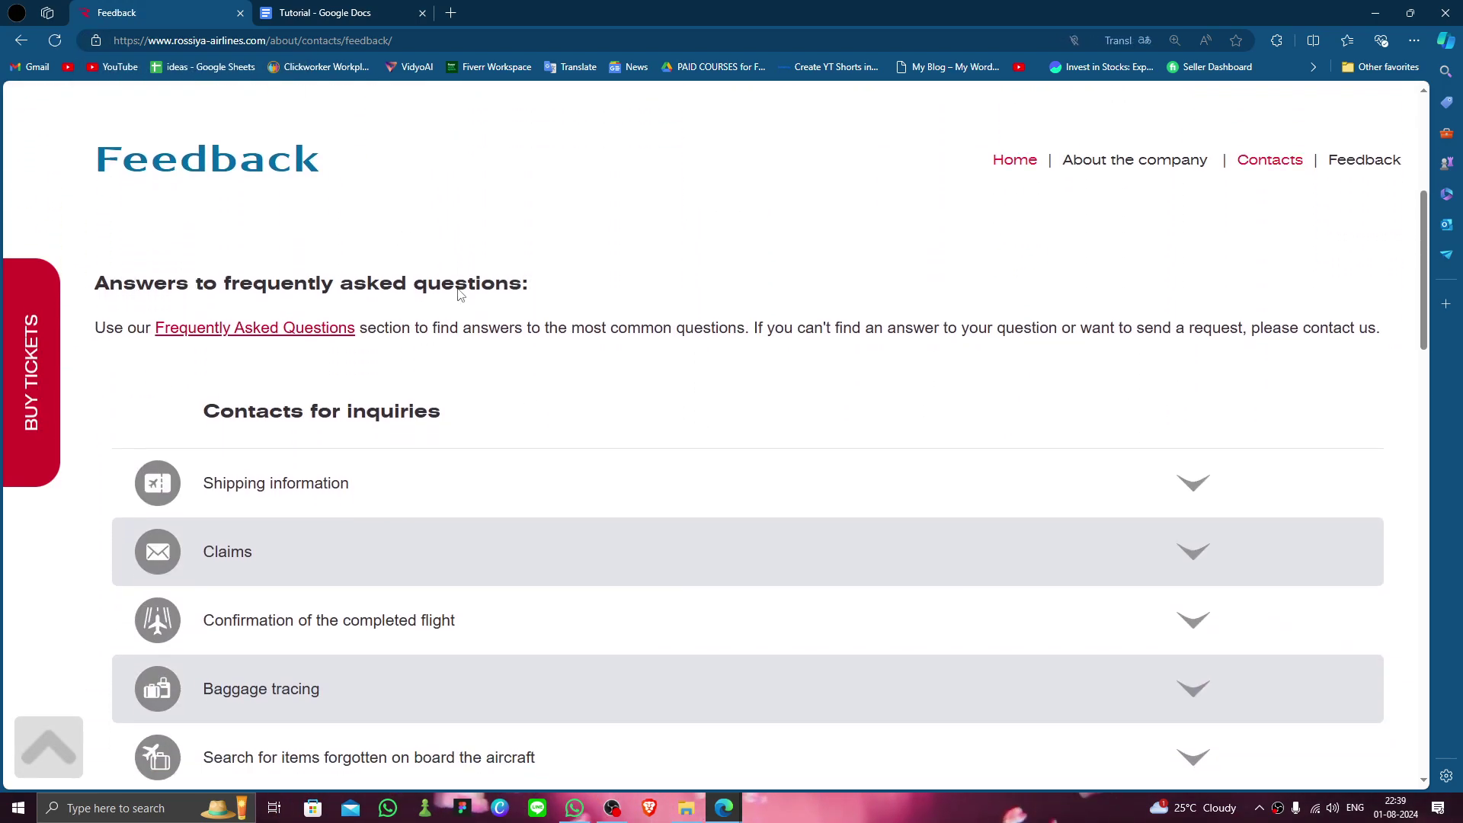
pyautogui.scroll(-1, 876, 447)
pyautogui.scroll(-1, 804, 516)
pyautogui.scroll(-2, 788, 579)
pyautogui.scroll(-1, 537, 516)
pyautogui.scroll(-1, 556, 385)
pyautogui.scroll(1, 546, 591)
pyautogui.scroll(2, 532, 581)
pyautogui.scroll(2, 522, 405)
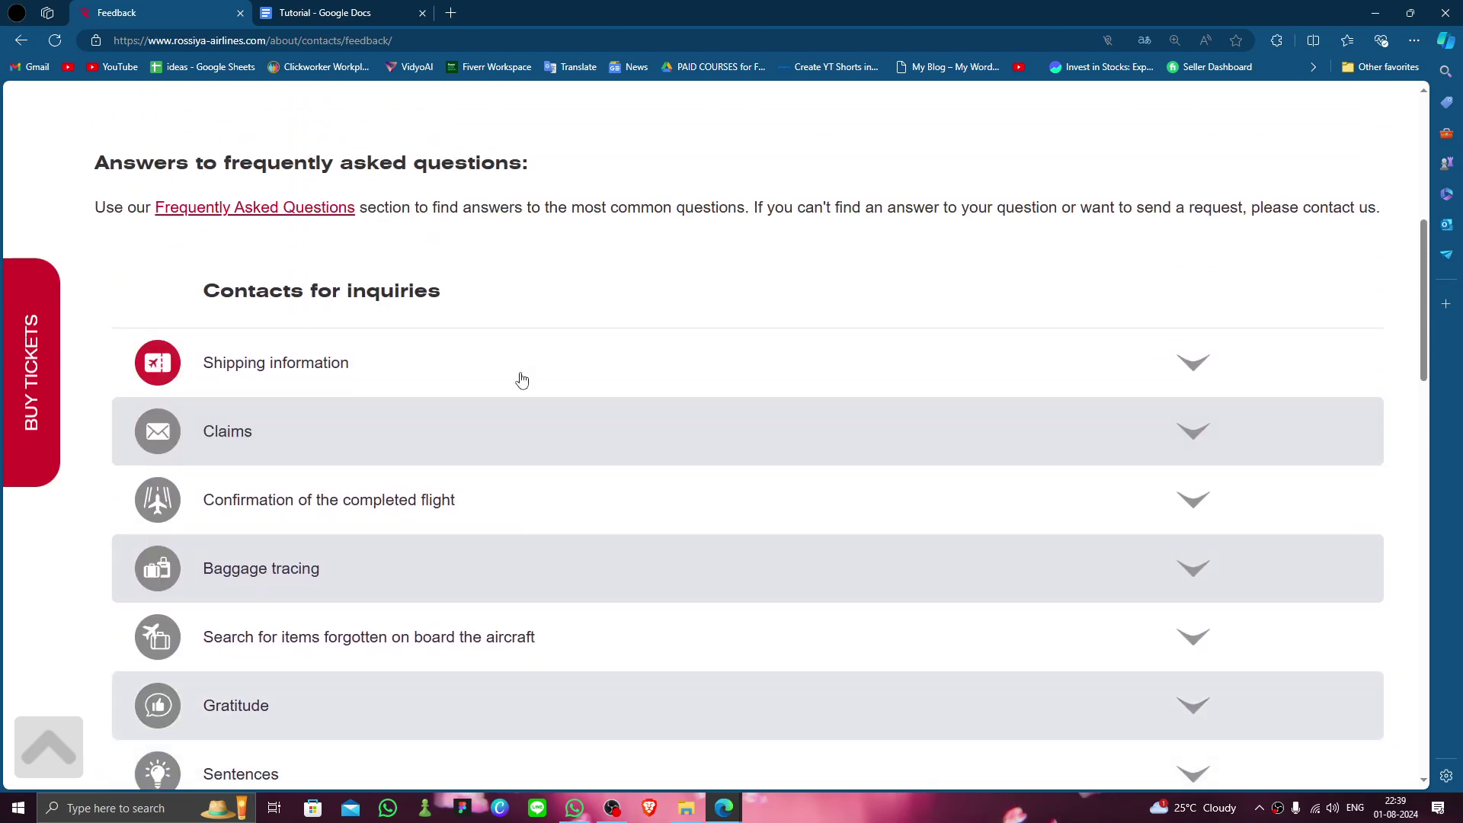
pyautogui.scroll(-3, 561, 219)
pyautogui.scroll(1, 543, 332)
pyautogui.scroll(-2, 544, 333)
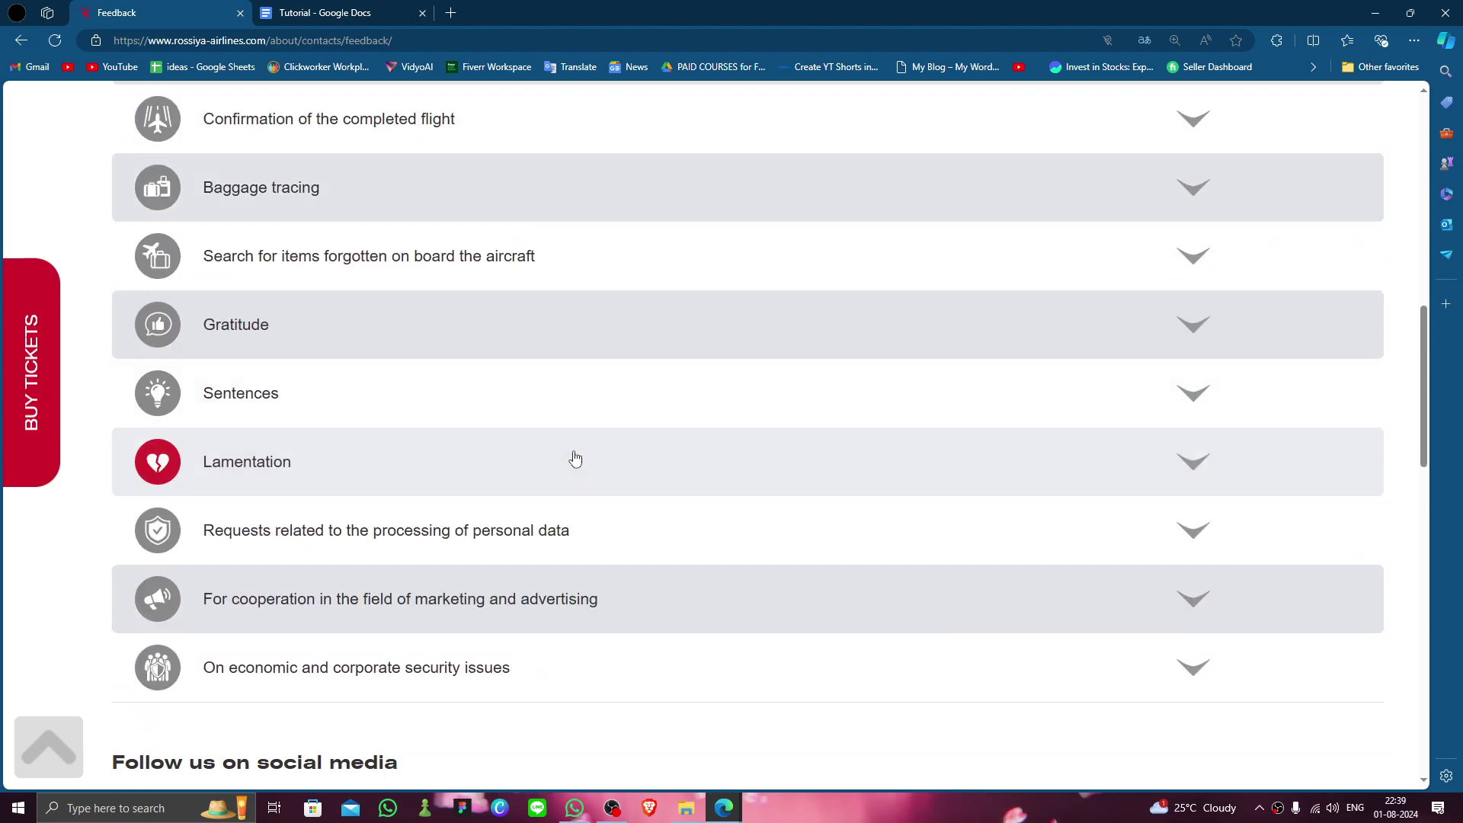
pyautogui.scroll(-1, 575, 458)
pyautogui.scroll(1, 570, 541)
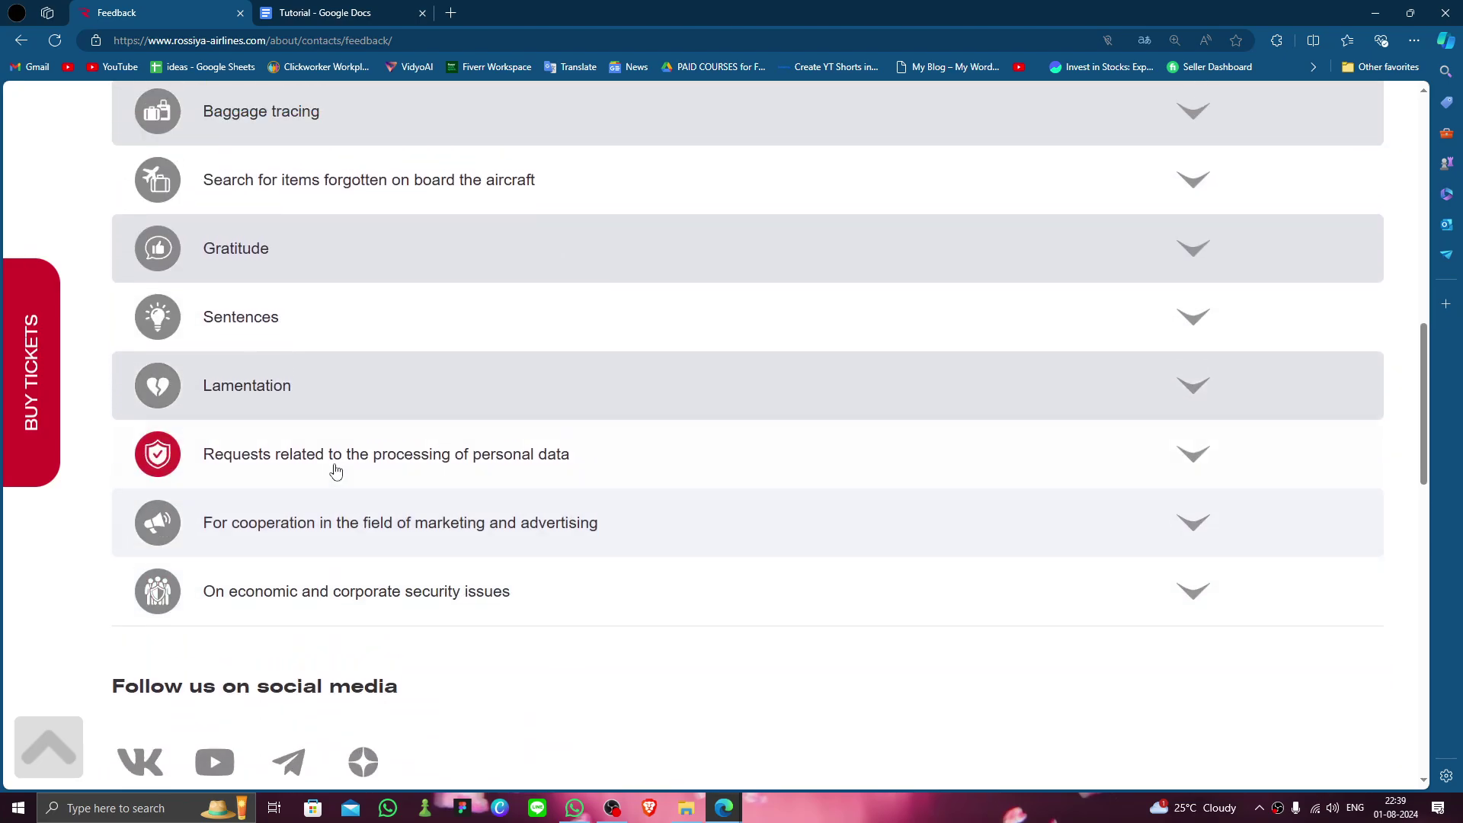
pyautogui.scroll(1, 392, 332)
pyautogui.scroll(1, 381, 435)
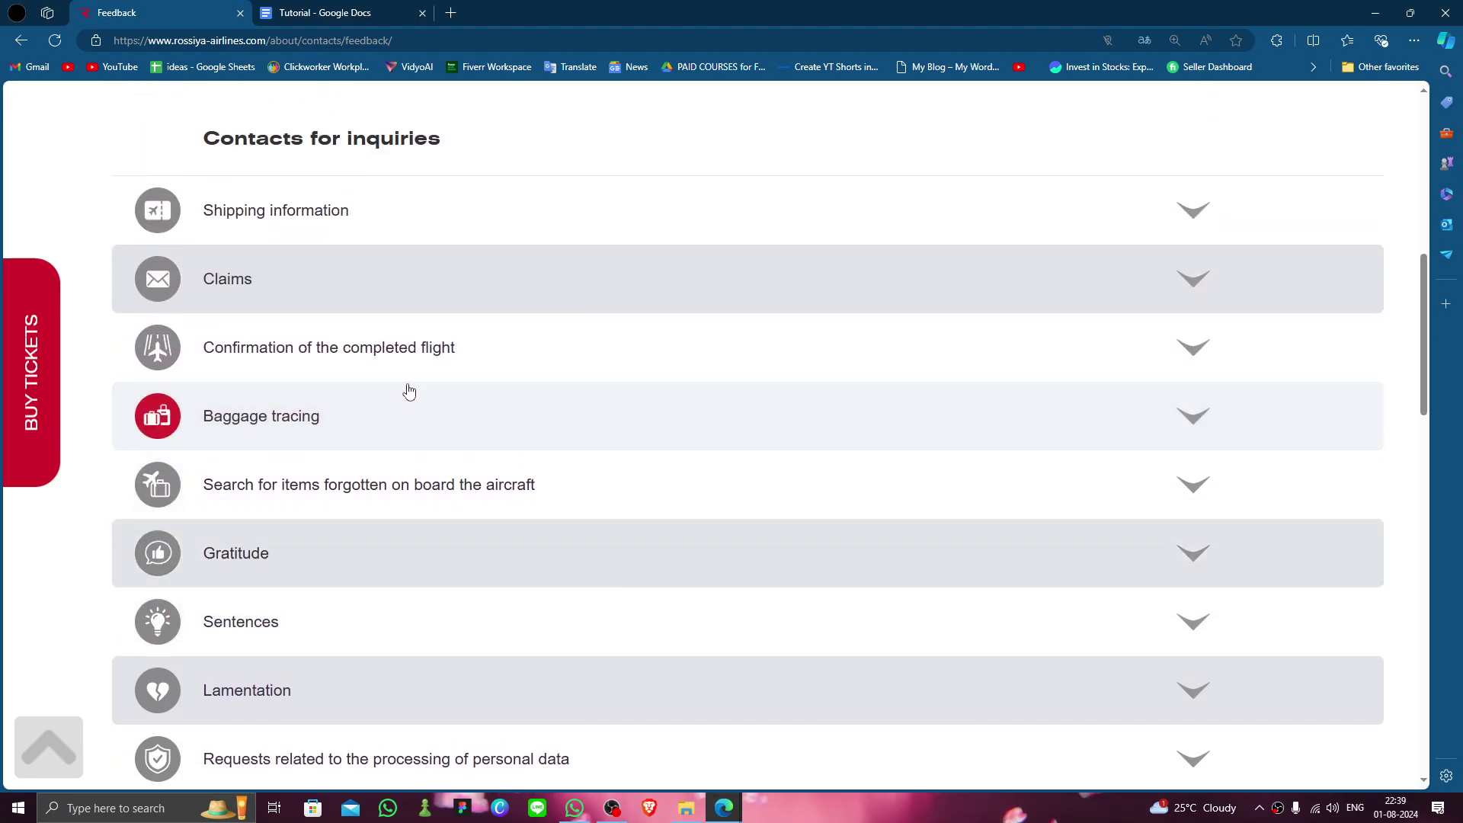
# Expand the Claims row to reveal its contact phone number.
pyautogui.click(433, 264)
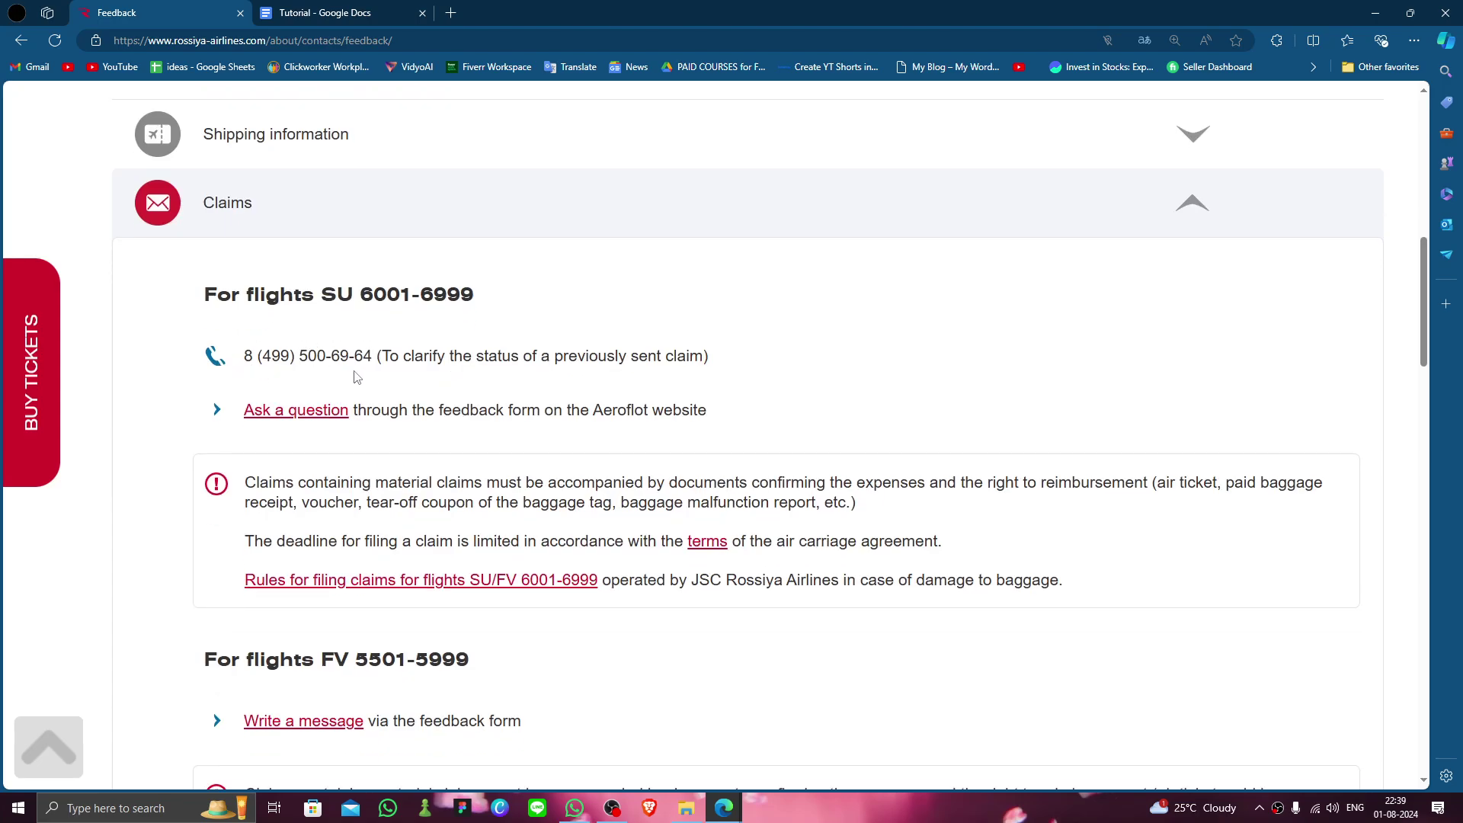
pyautogui.scroll(3, 294, 357)
pyautogui.scroll(3, 309, 365)
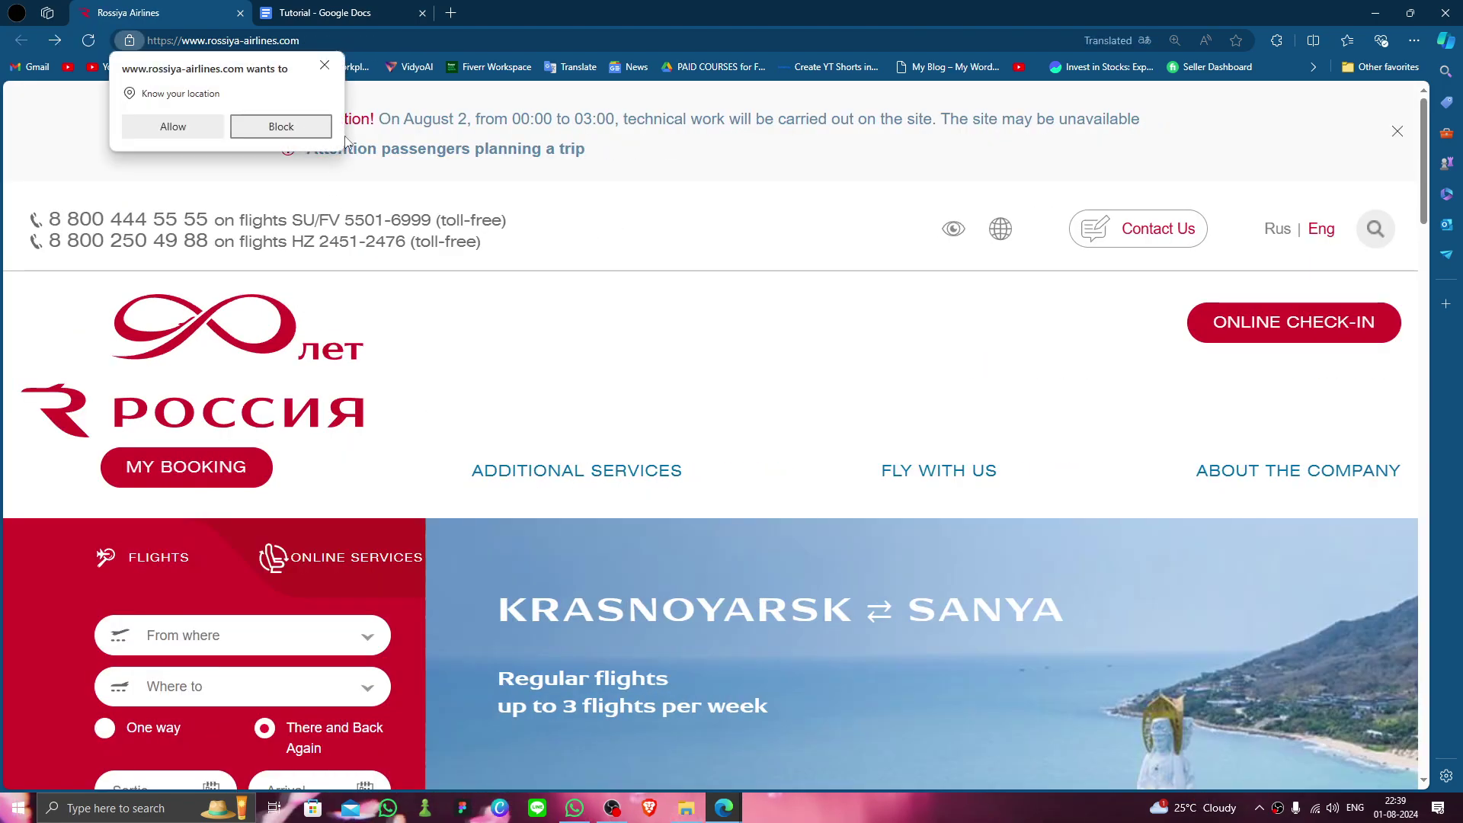
# Close the location permission popup on the homepage again.
pyautogui.click(326, 69)
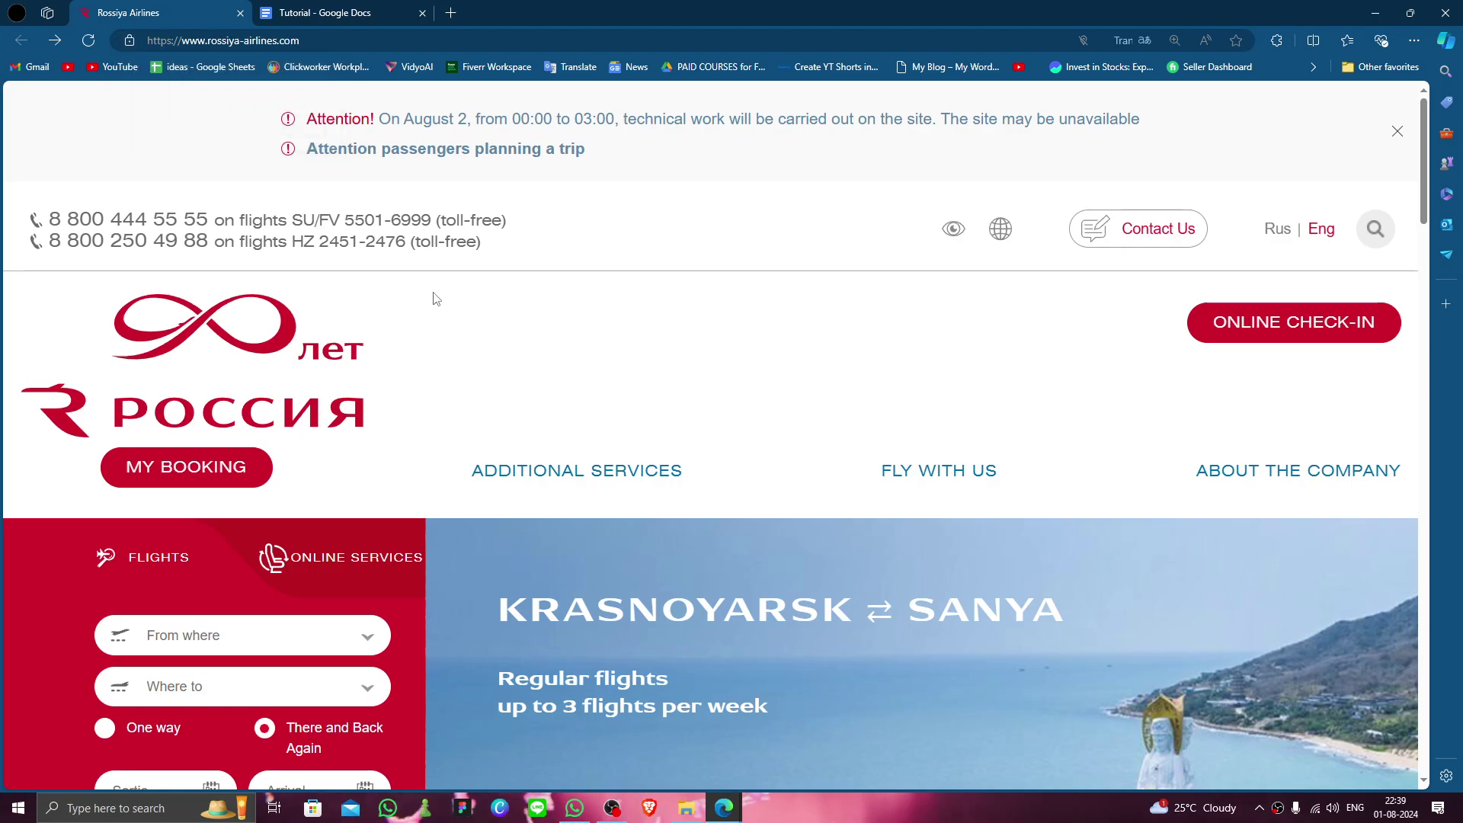
pyautogui.scroll(-2, 735, 344)
pyautogui.scroll(-2, 786, 424)
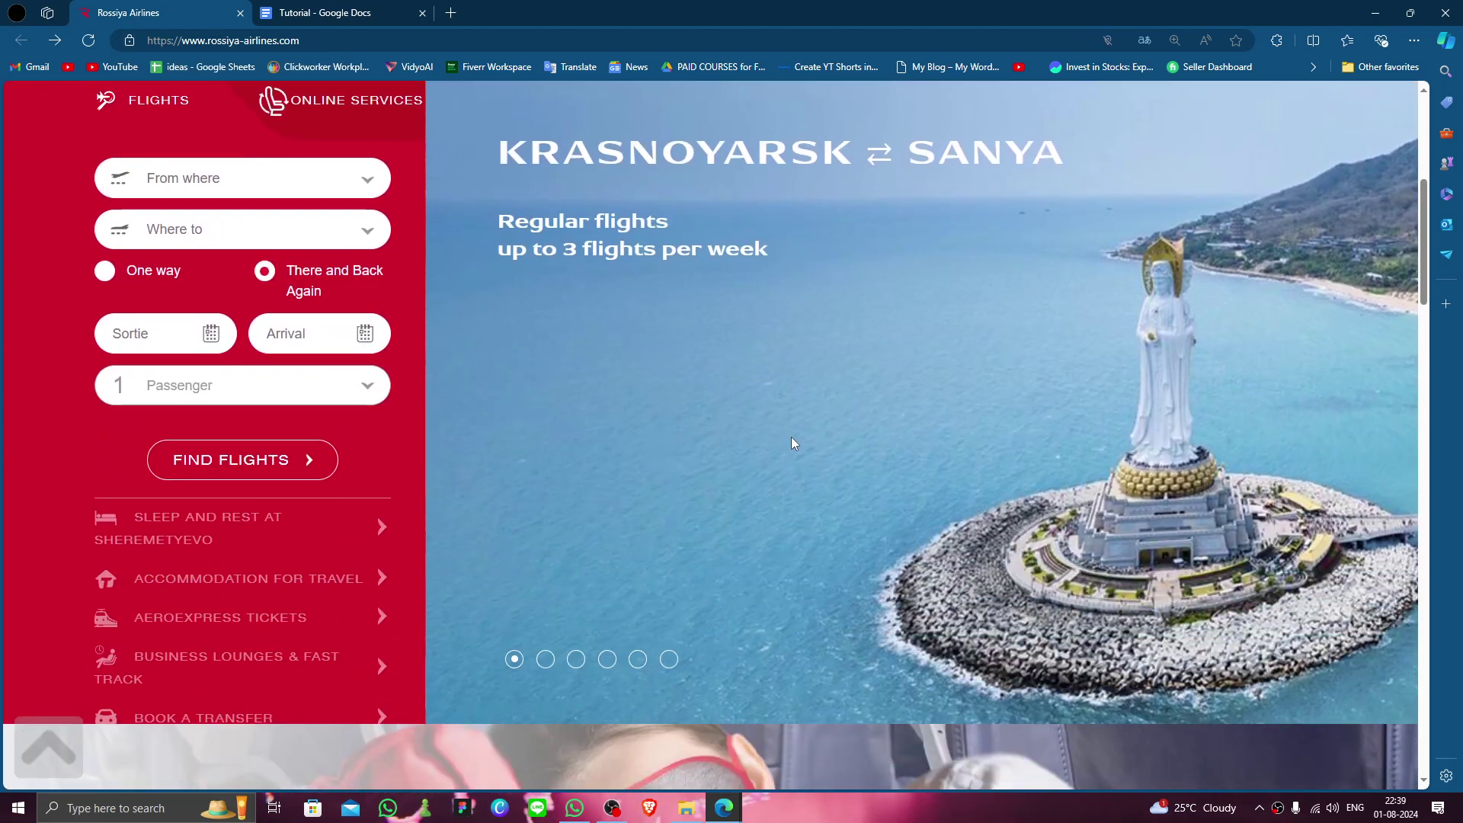
pyautogui.scroll(-2, 792, 436)
pyautogui.scroll(-2, 791, 463)
pyautogui.scroll(-4, 796, 493)
pyautogui.scroll(-2, 796, 493)
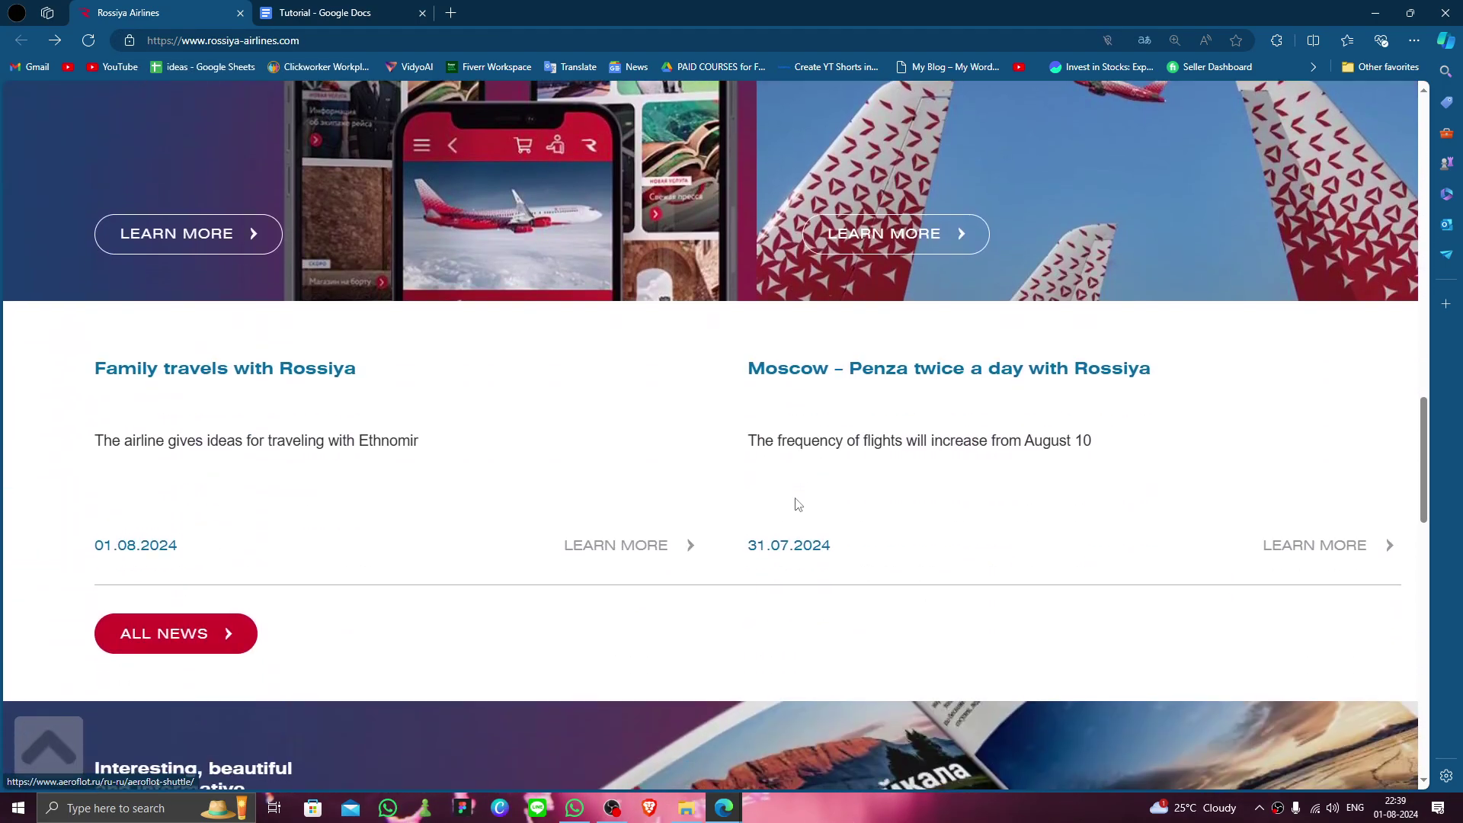